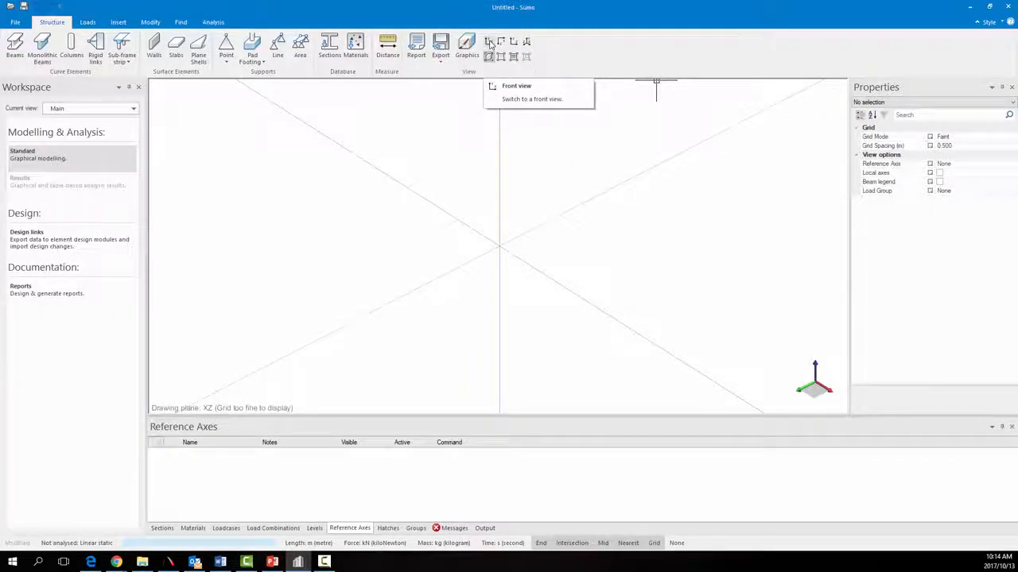
# Step: Switch the empty model through its standard orthogonal views, starting with the front view, and return to the 3D view
pyautogui.click(490, 42)
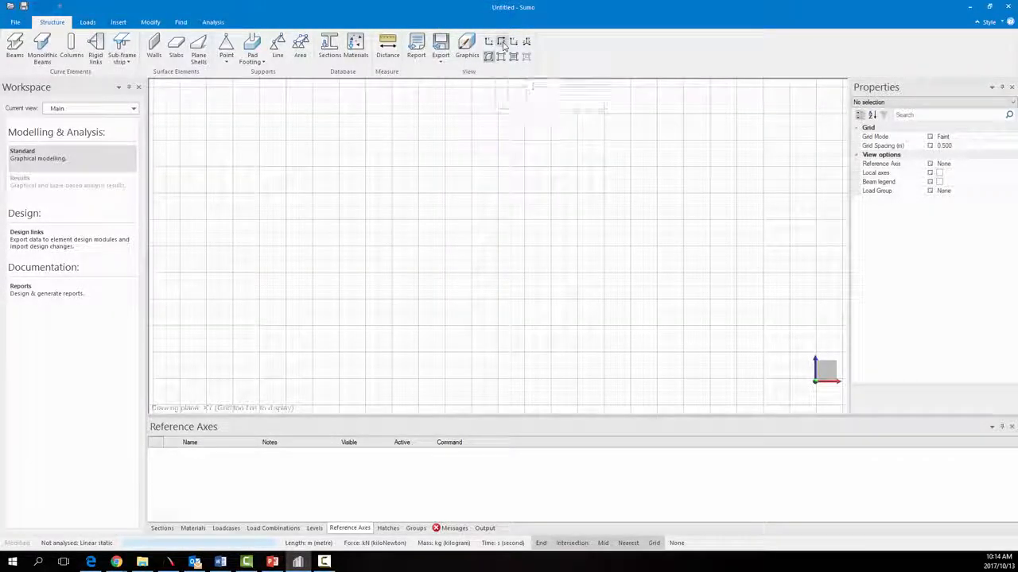
pyautogui.click(503, 42)
pyautogui.click(514, 43)
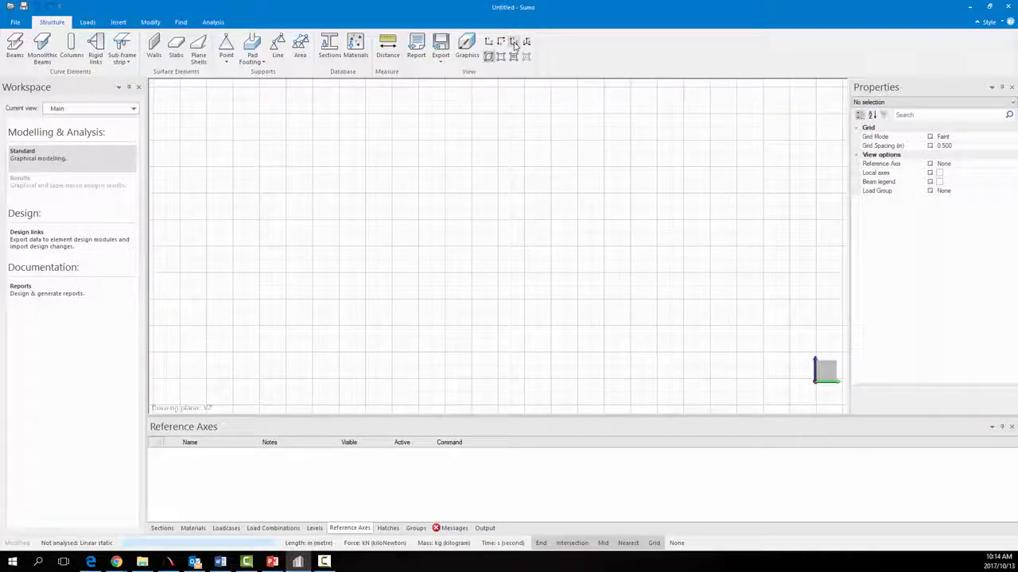
pyautogui.click(526, 42)
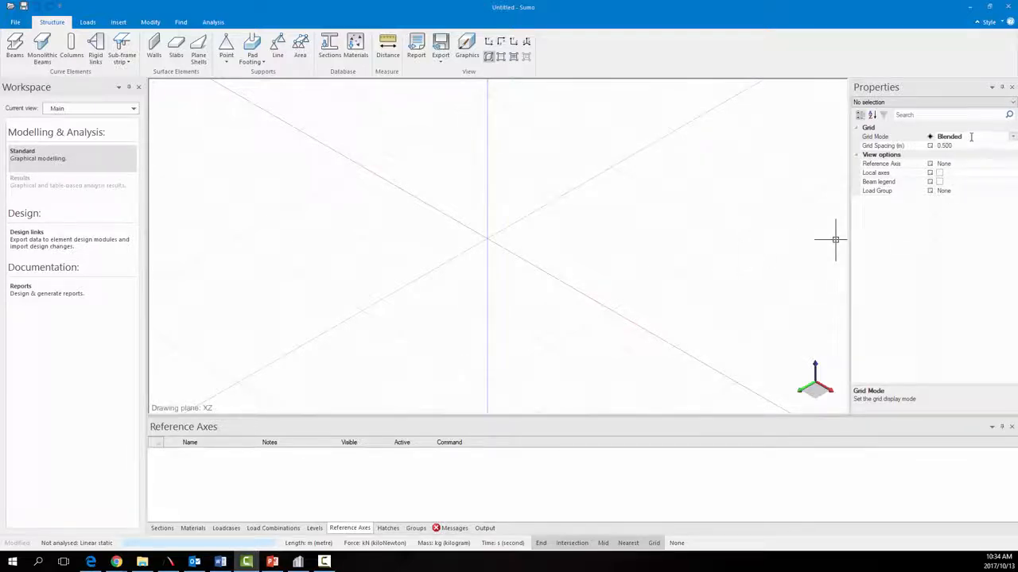
# Step: Try the Faint, Blended and Colour Blended grid display modes and return the grid to Faint
pyautogui.click(1012, 136)
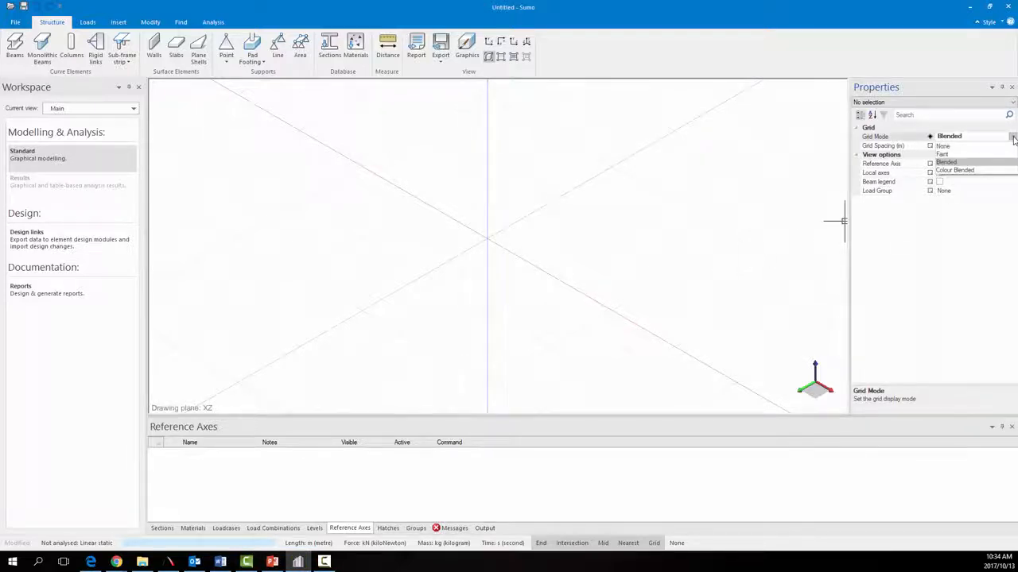
pyautogui.click(942, 154)
pyautogui.click(1012, 138)
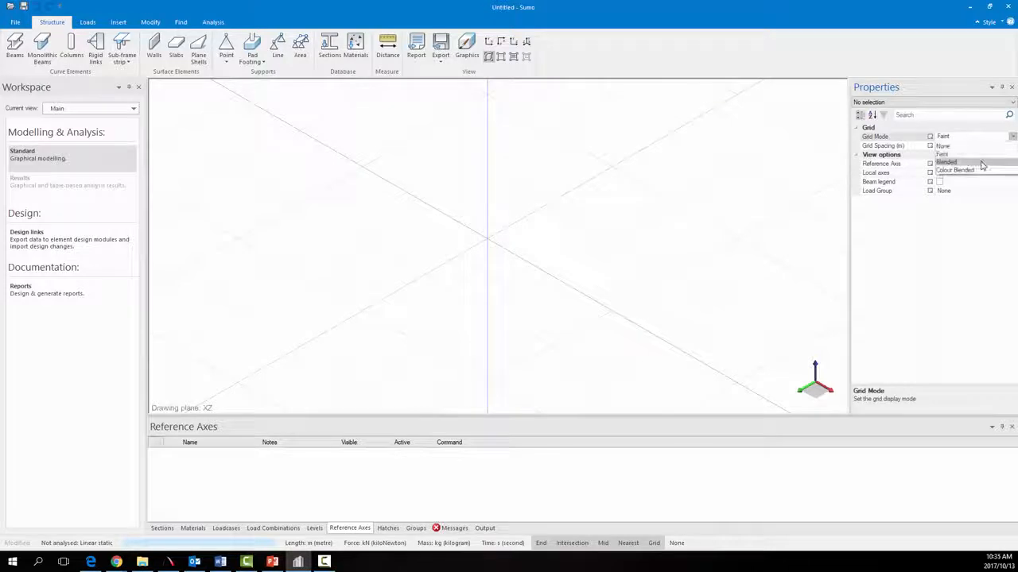
pyautogui.click(993, 163)
pyautogui.click(1012, 137)
pyautogui.click(992, 171)
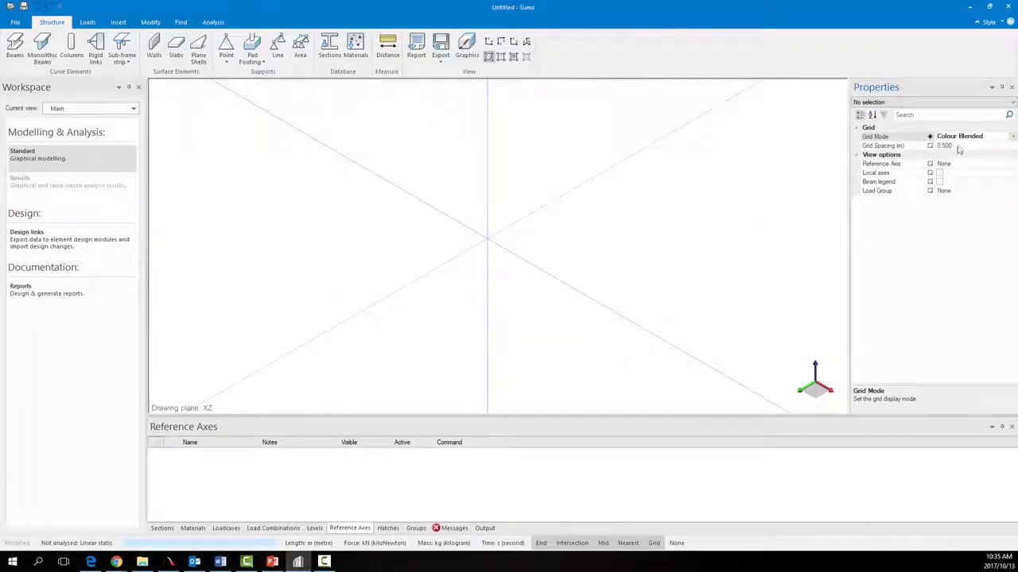
pyautogui.click(1012, 137)
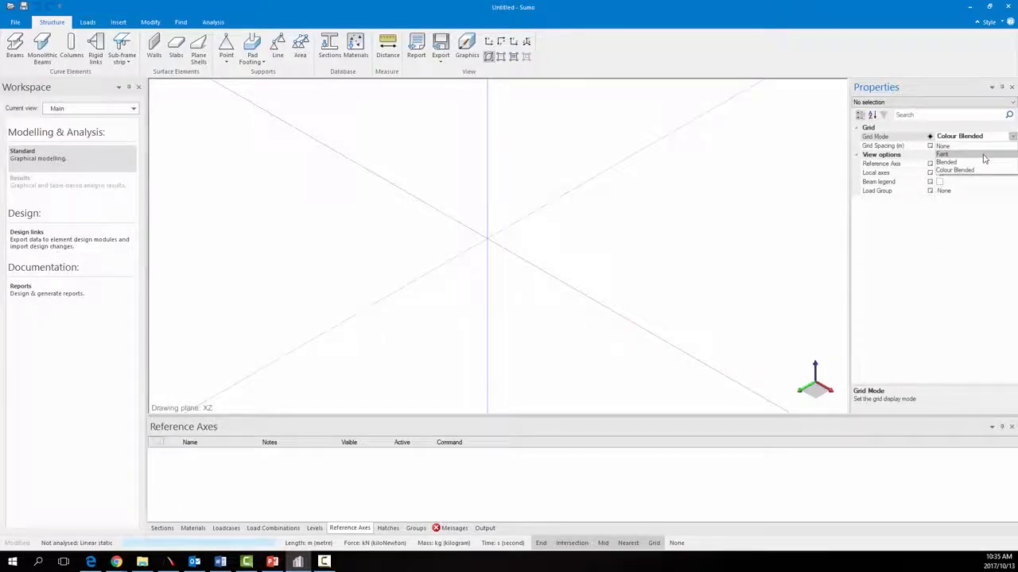
pyautogui.click(984, 155)
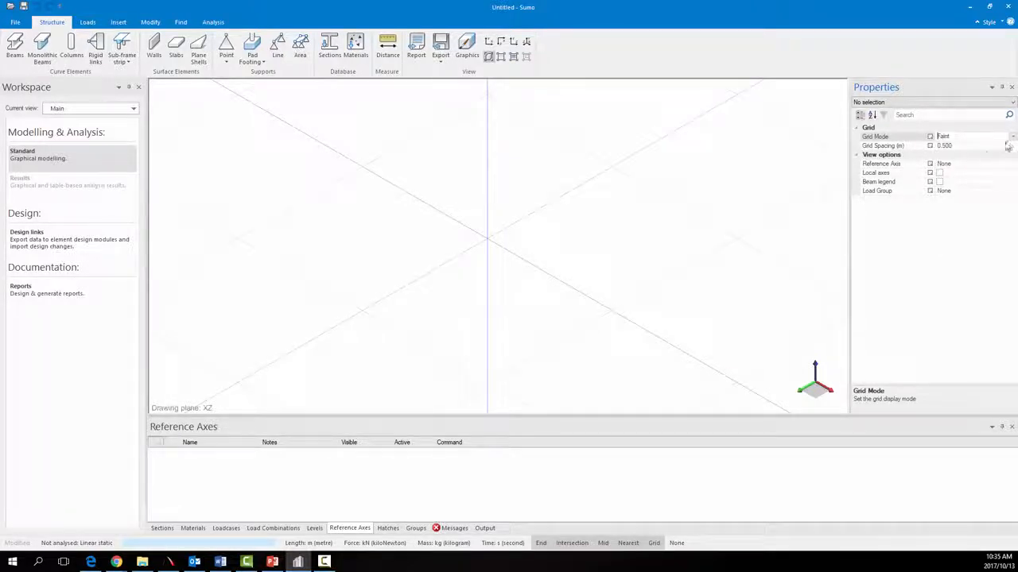
# Step: Set the grid mode to Blended and the grid spacing to 1 m
pyautogui.click(1012, 137)
pyautogui.click(994, 162)
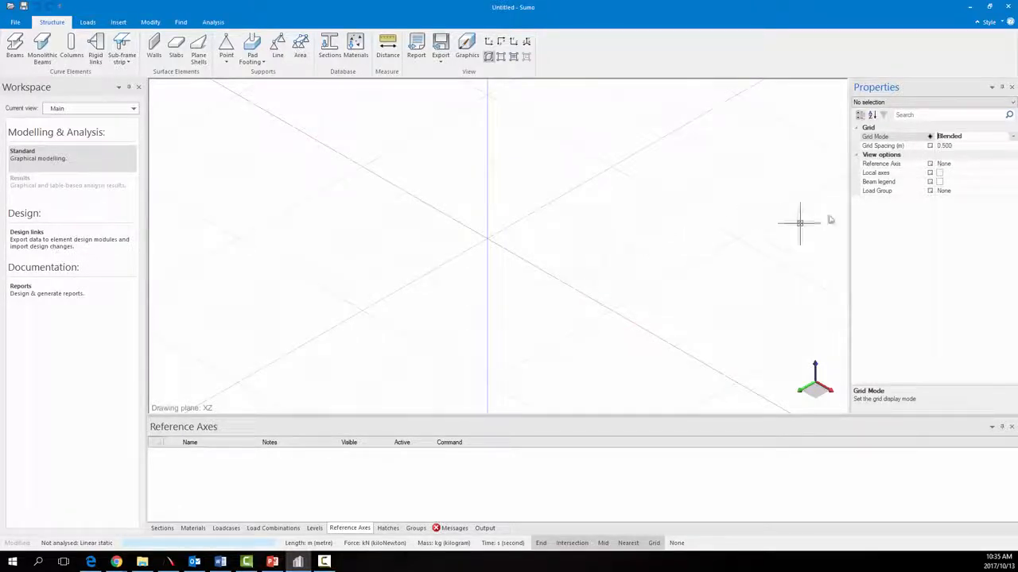
pyautogui.click(958, 146)
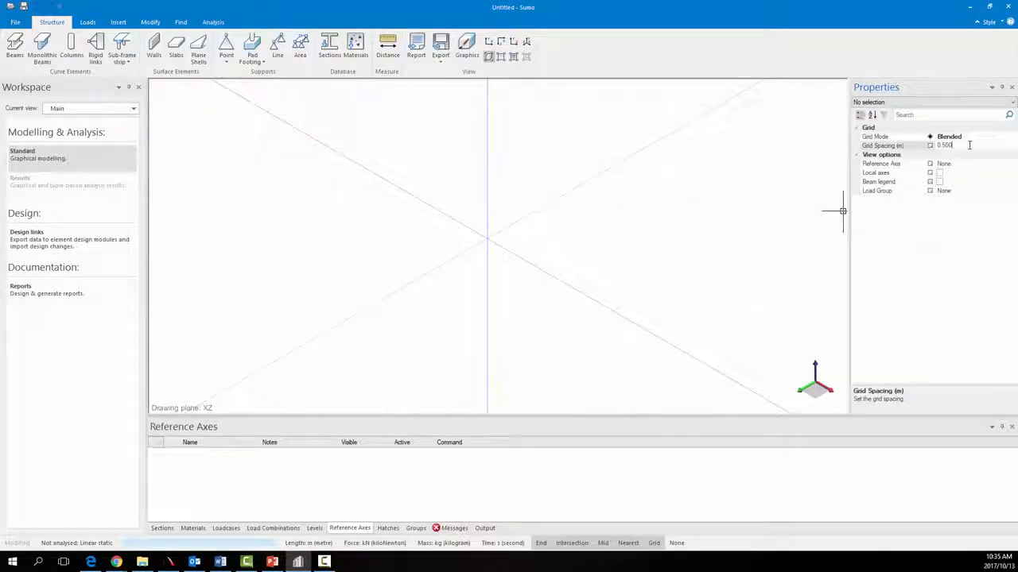
pyautogui.write('1')
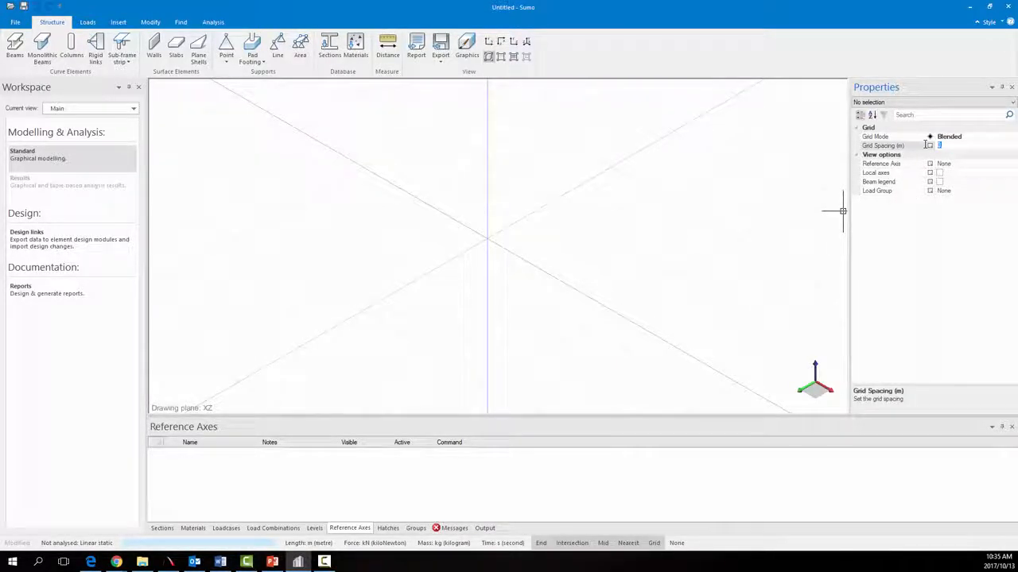
pyautogui.press('Return')
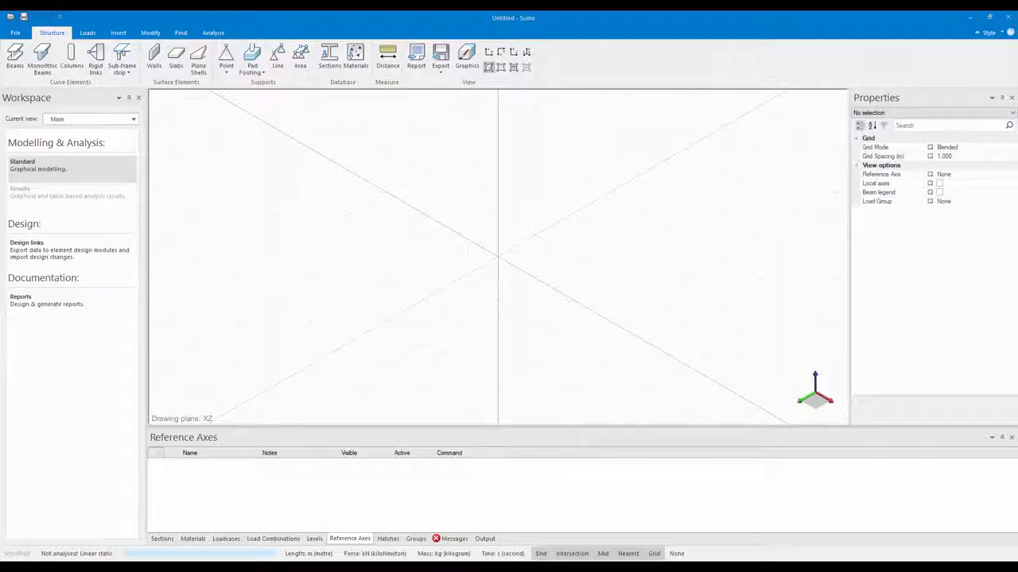
# Step: Show the Sections table and open the model Sumo Training.Sumo from the Desktop
pyautogui.click(167, 539)
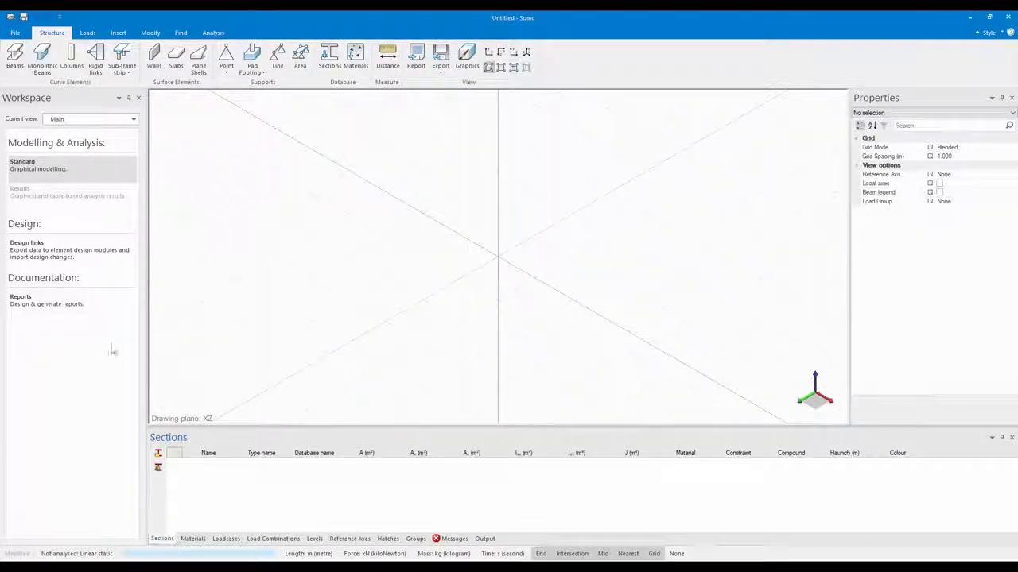
pyautogui.click(15, 32)
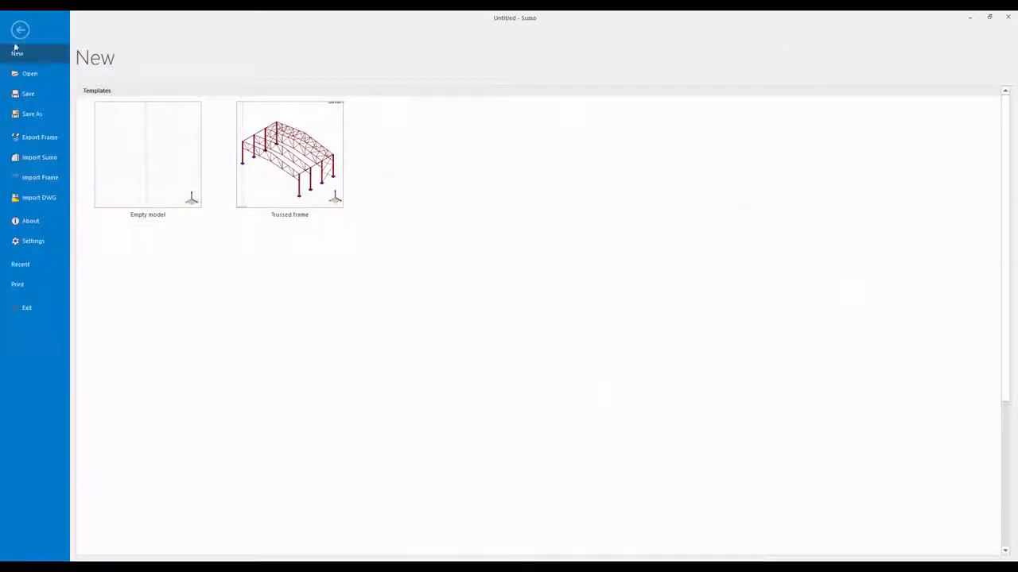
pyautogui.click(24, 72)
pyautogui.click(813, 259)
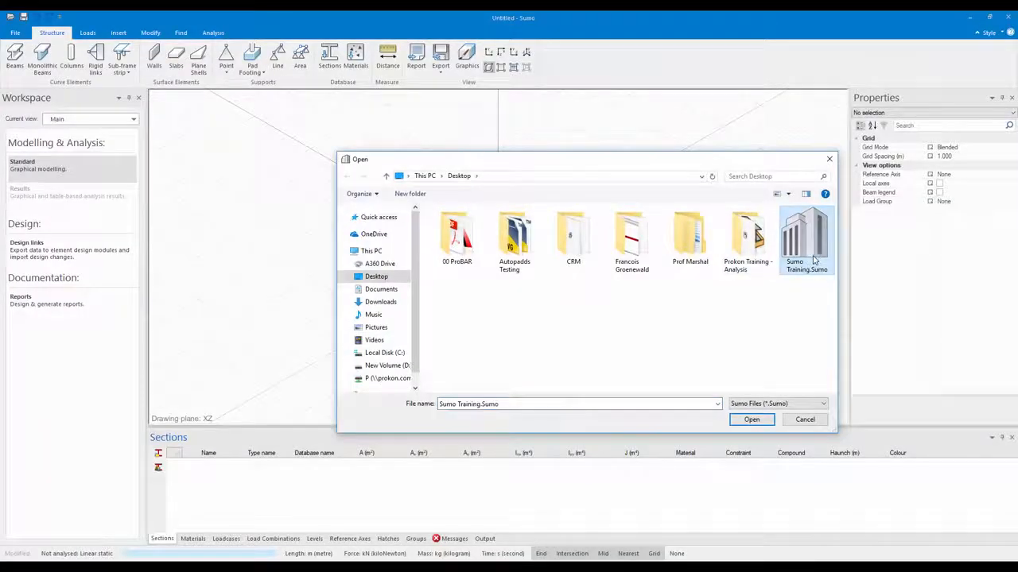
pyautogui.click(752, 418)
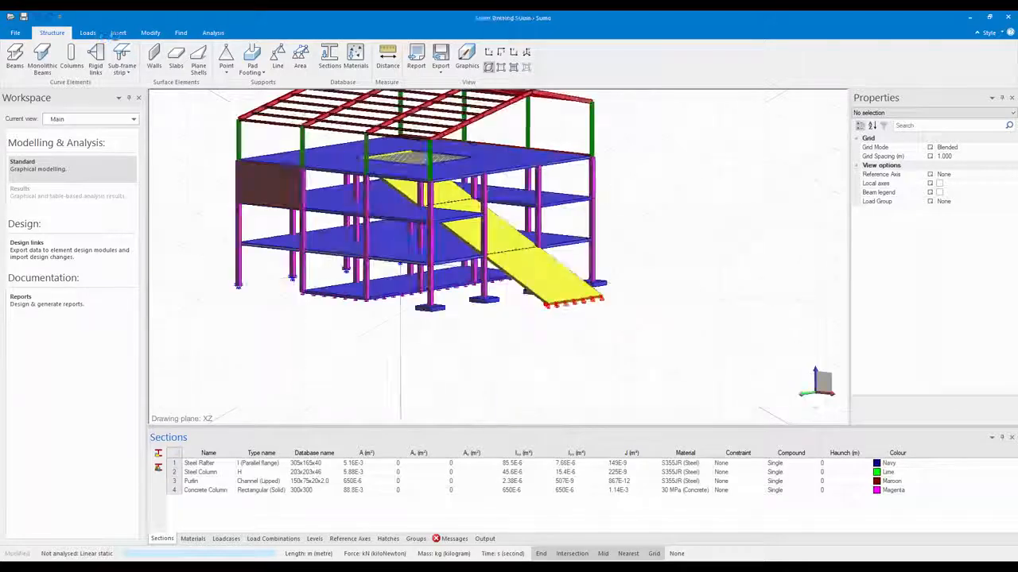
pyautogui.click(118, 33)
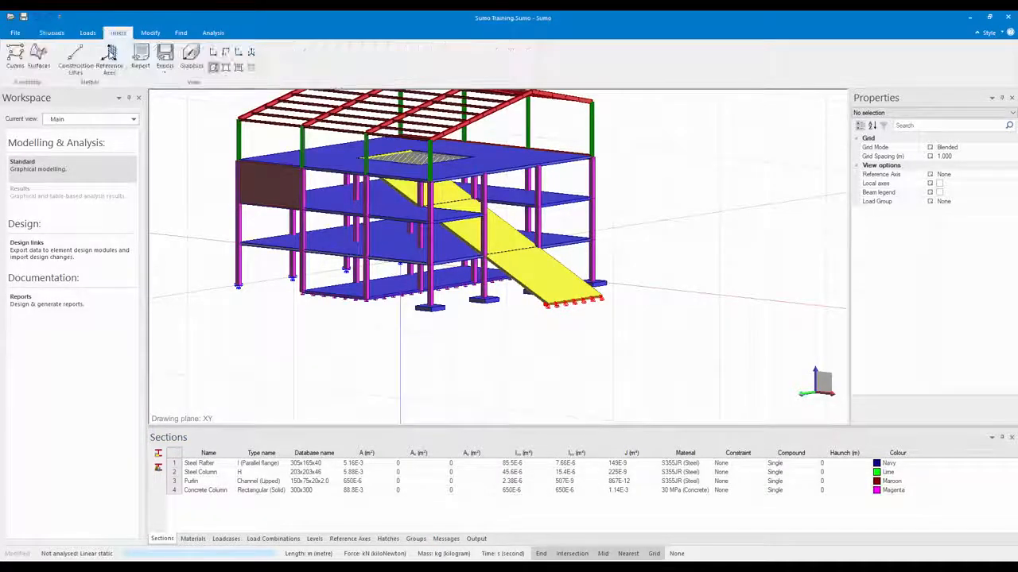
pyautogui.click(107, 74)
pyautogui.moveTo(193, 238); pyautogui.dragTo(252, 299, button='middle')
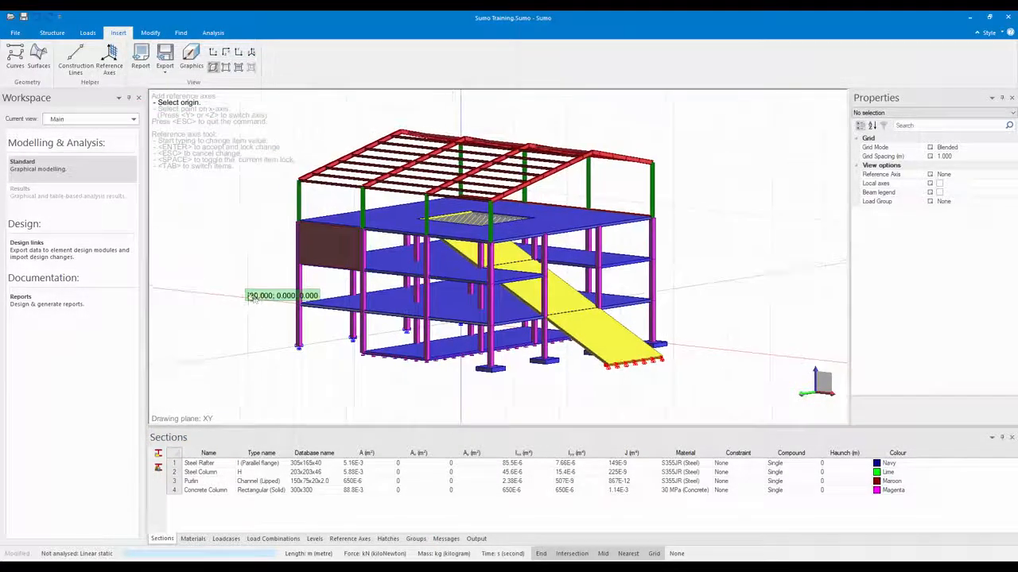
pyautogui.press('Escape')
# Step: Start a new reference axis with its origin at the yellow ramp's lower corner and its X-axis along the ramp's supported bottom edge
pyautogui.click(109, 69)
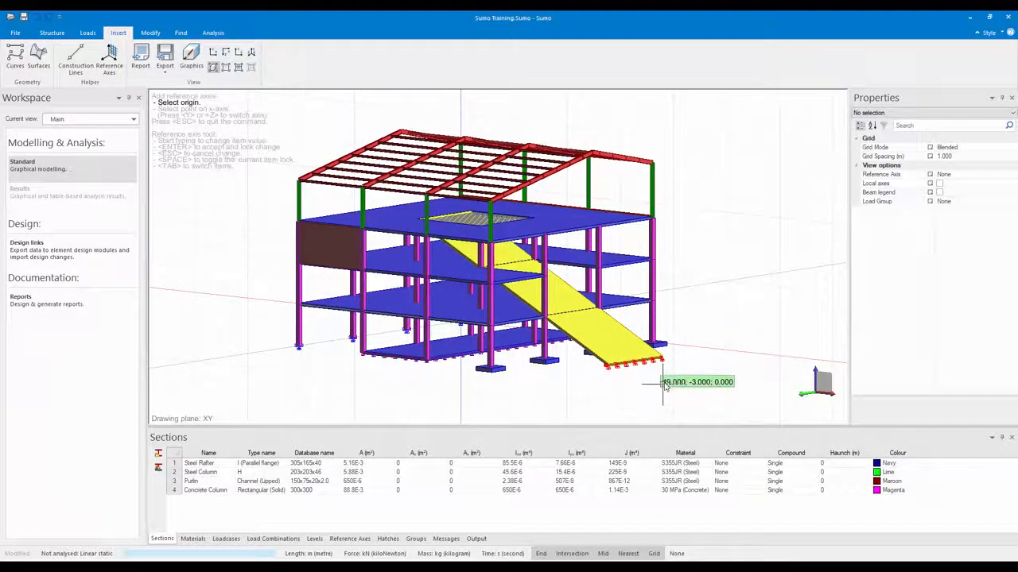
pyautogui.moveTo(664, 386)
pyautogui.mouseDown(button='middle')
pyautogui.moveTo(641, 386)
pyautogui.moveTo(659, 393)
pyautogui.mouseUp(button='middle')
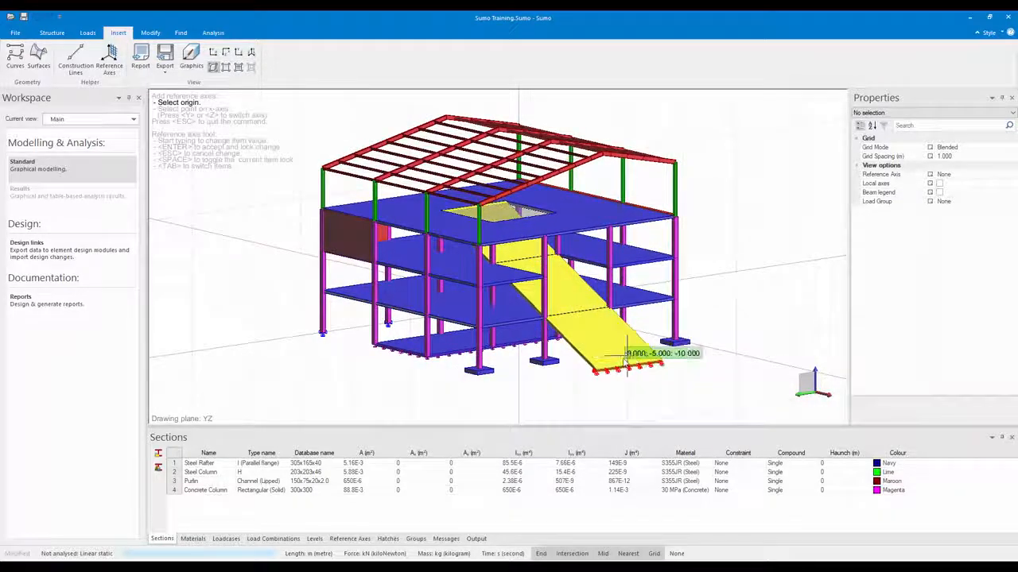
pyautogui.scroll(2, 626, 362)
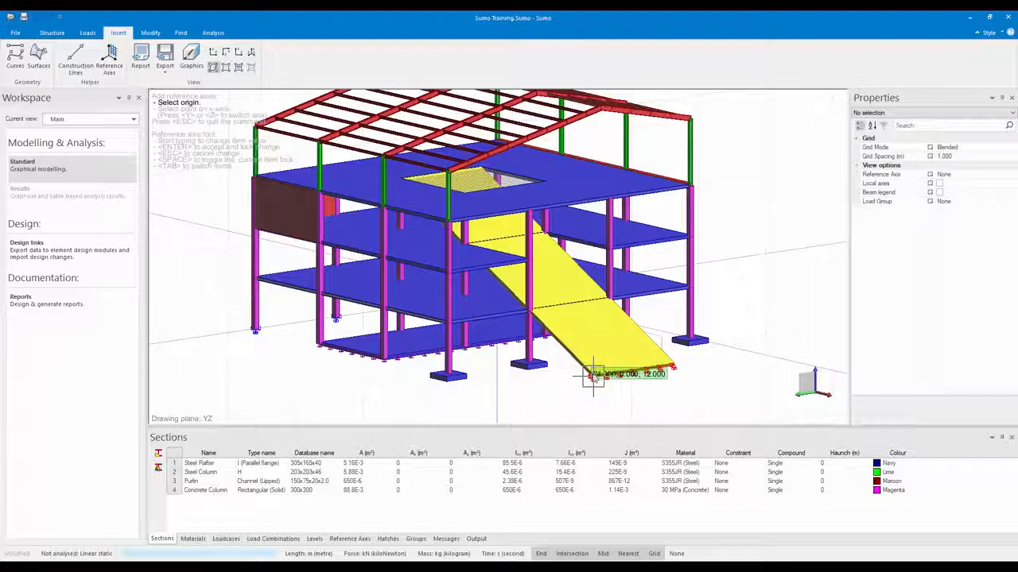
pyautogui.click(592, 375)
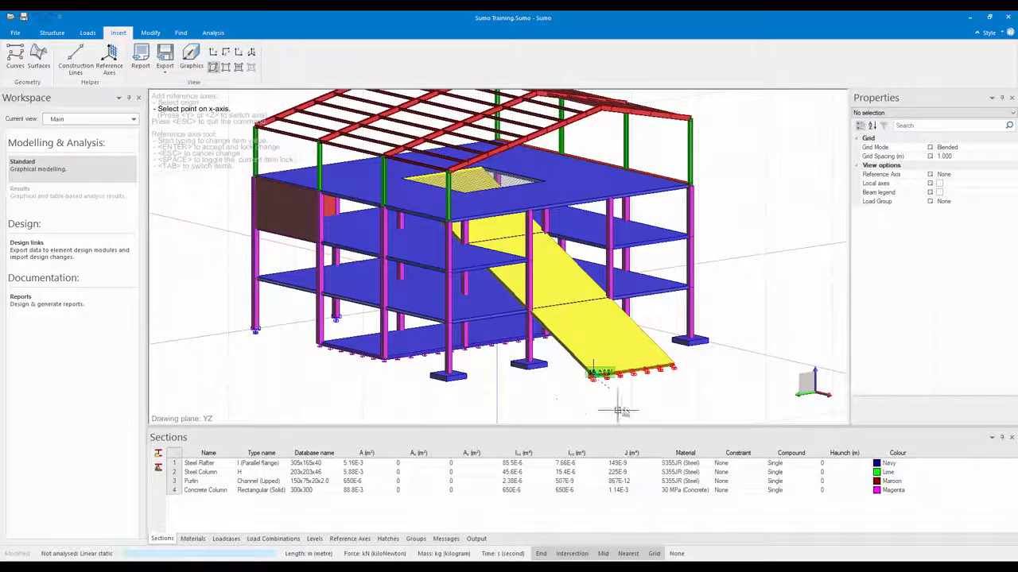
pyautogui.scroll(3, 593, 388)
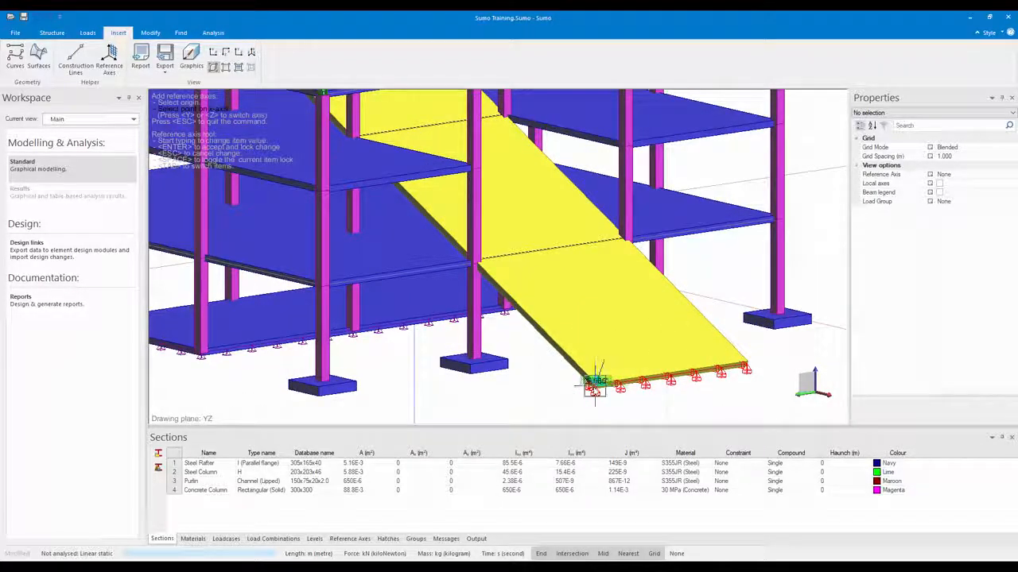
pyautogui.click(747, 366)
# Step: Define the reference axis's Y-axis up the ramp's slope through its upper corner at the roof slab opening, and finish the command
pyautogui.scroll(-3, 775, 340)
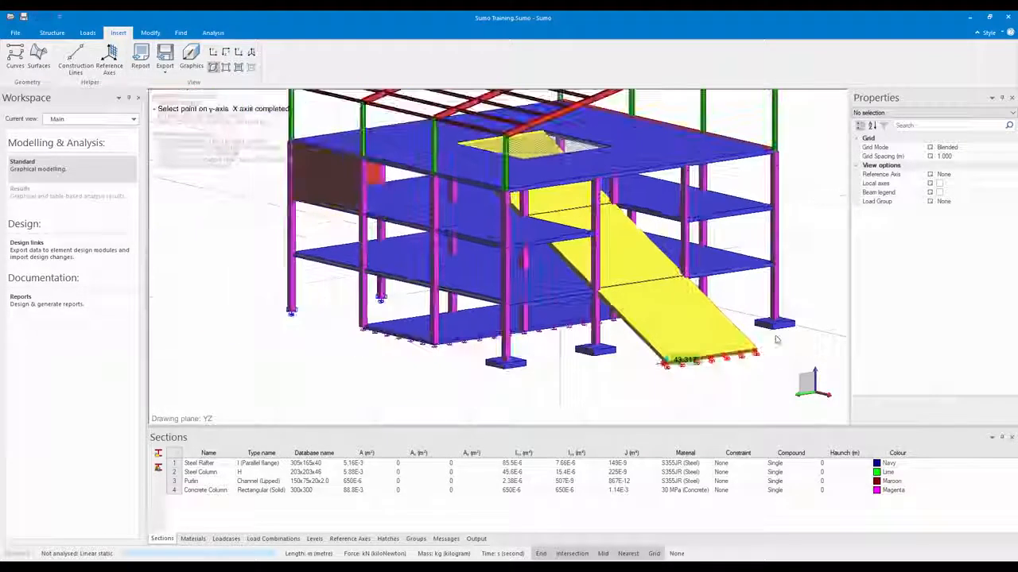
pyautogui.moveTo(780, 342); pyautogui.dragTo(754, 345, button='middle')
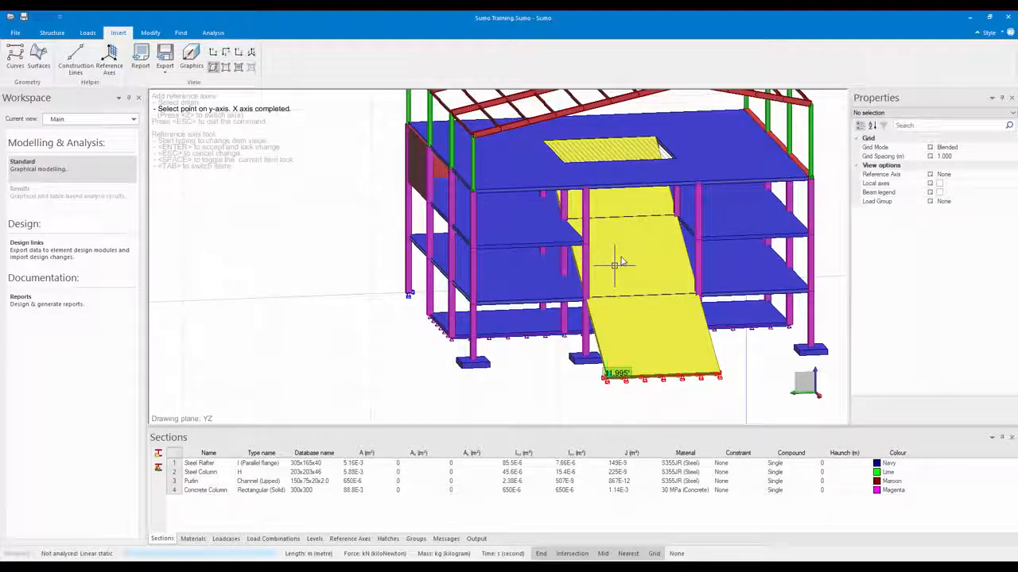
pyautogui.click(546, 144)
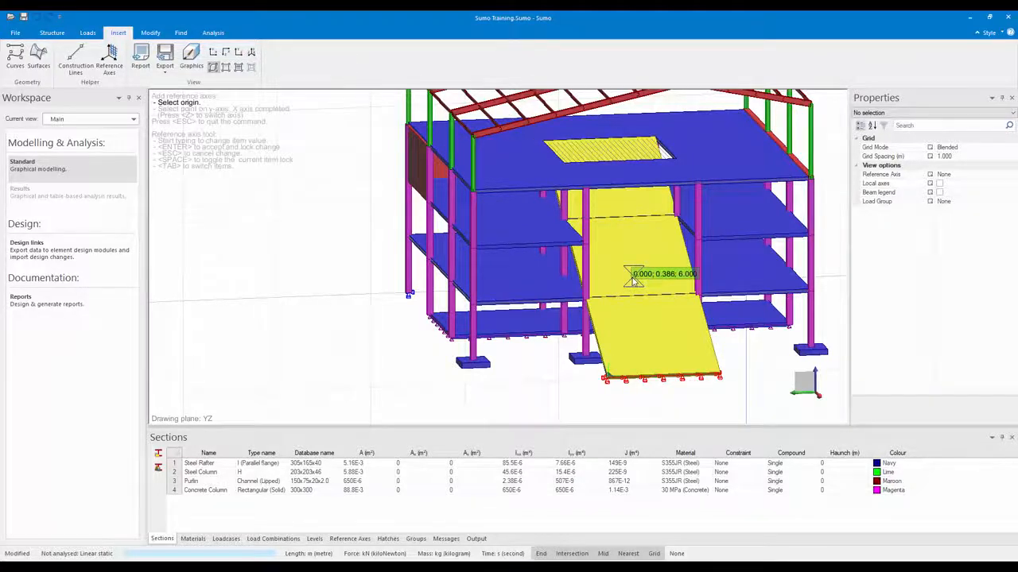
pyautogui.scroll(1, 568, 400)
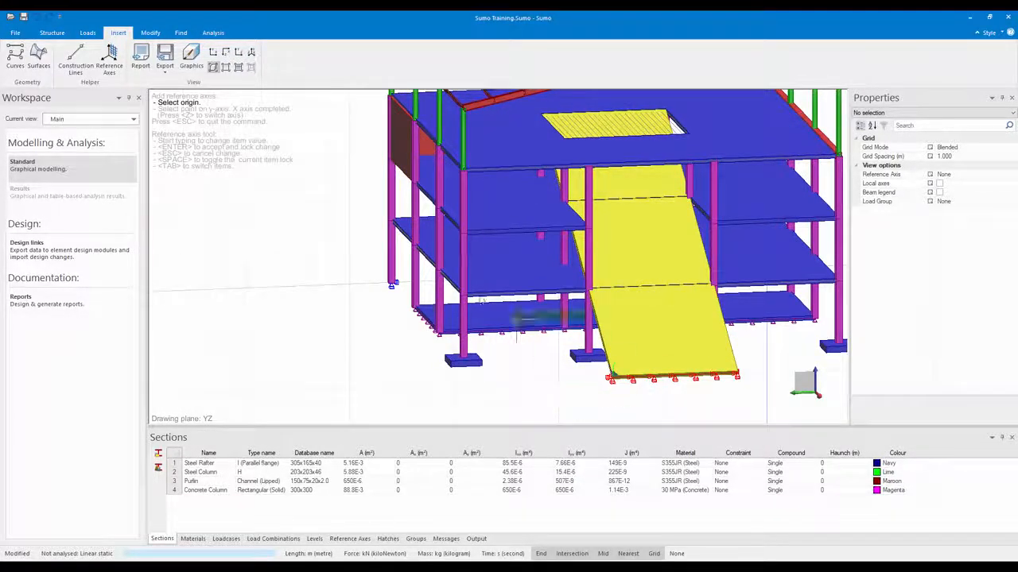
pyautogui.click(487, 404)
# Step: Select the new reference axis at the ramp's lower corner and make it the active one
pyautogui.moveTo(489, 406); pyautogui.dragTo(335, 388, button='middle')
pyautogui.scroll(2, 335, 388)
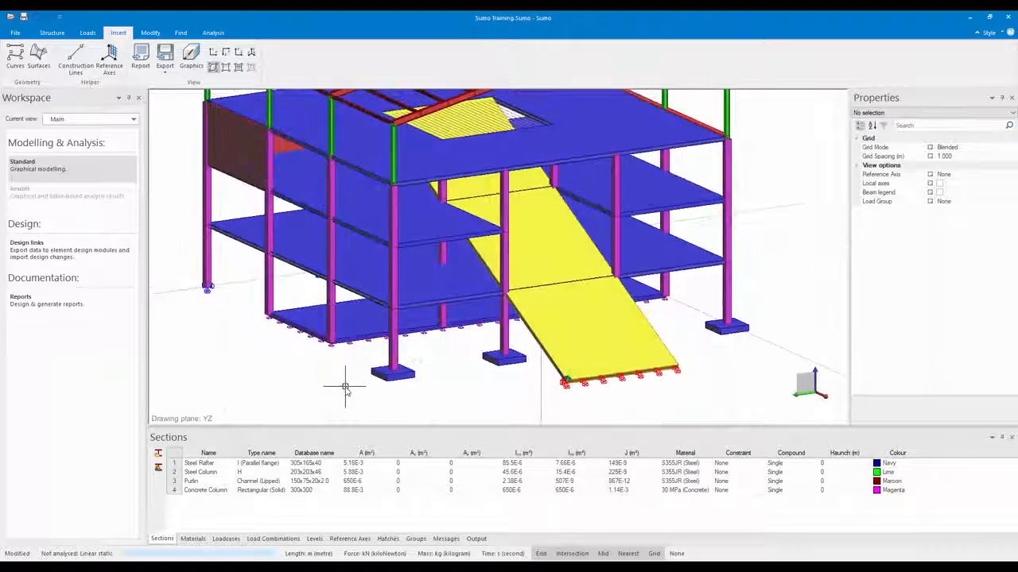
pyautogui.scroll(4, 529, 398)
pyautogui.scroll(4, 652, 402)
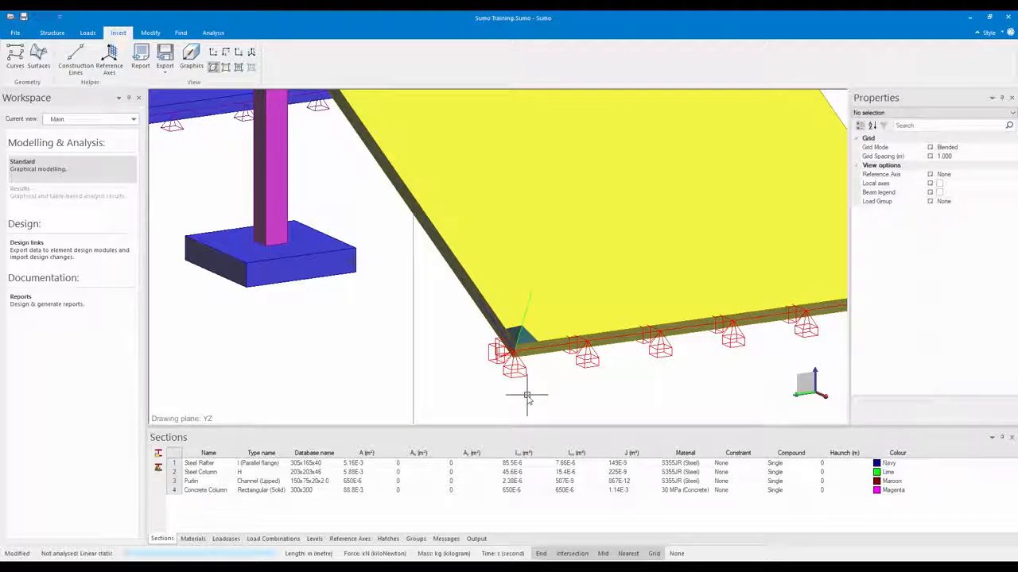
pyautogui.click(524, 320)
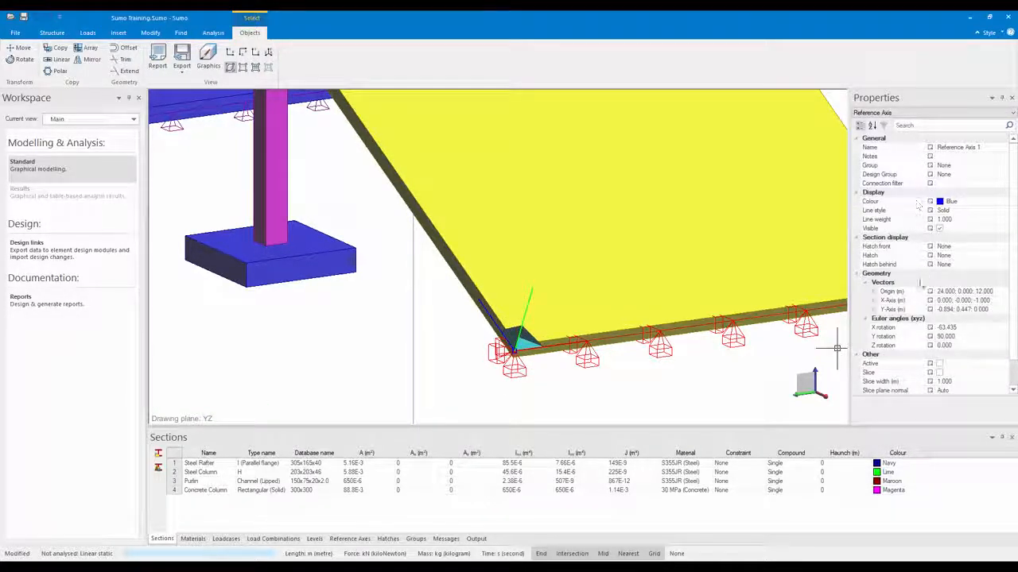
pyautogui.click(939, 364)
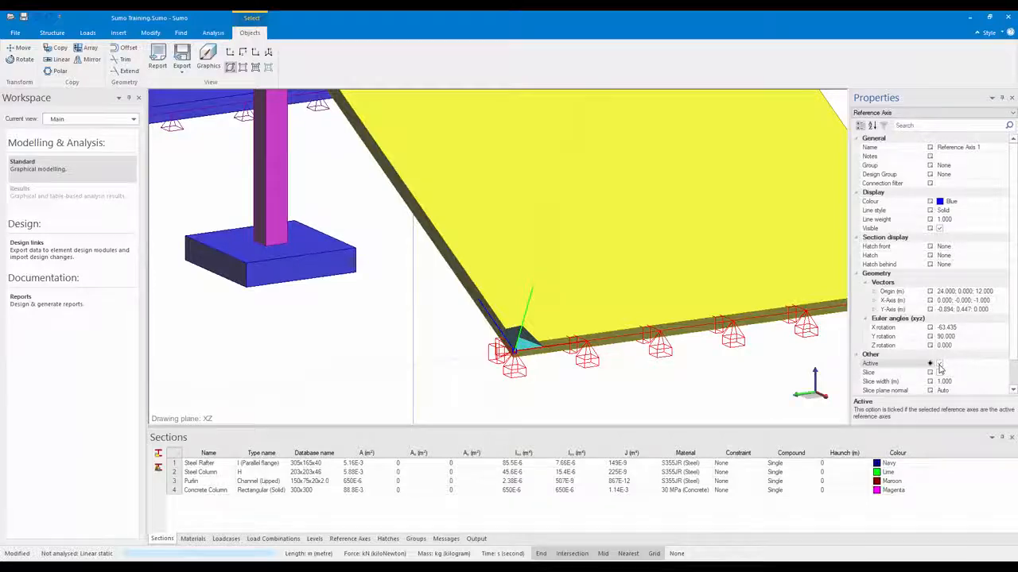
# Step: List the model's reference axes in their table and hide Reference Axis 1 while leaving it active
pyautogui.scroll(-4, 639, 310)
pyautogui.moveTo(538, 322); pyautogui.dragTo(575, 323, button='middle')
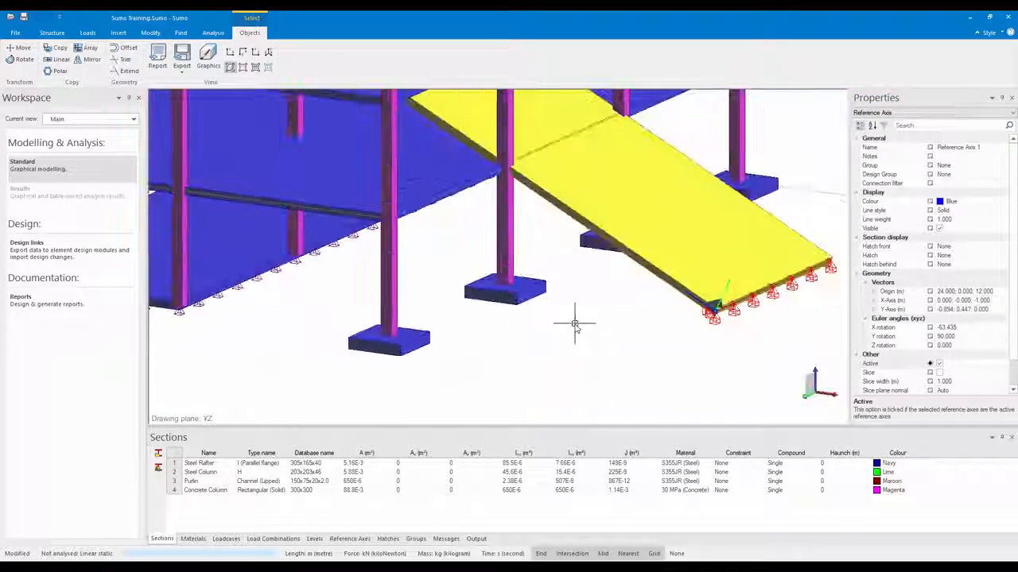
pyautogui.scroll(-4, 575, 325)
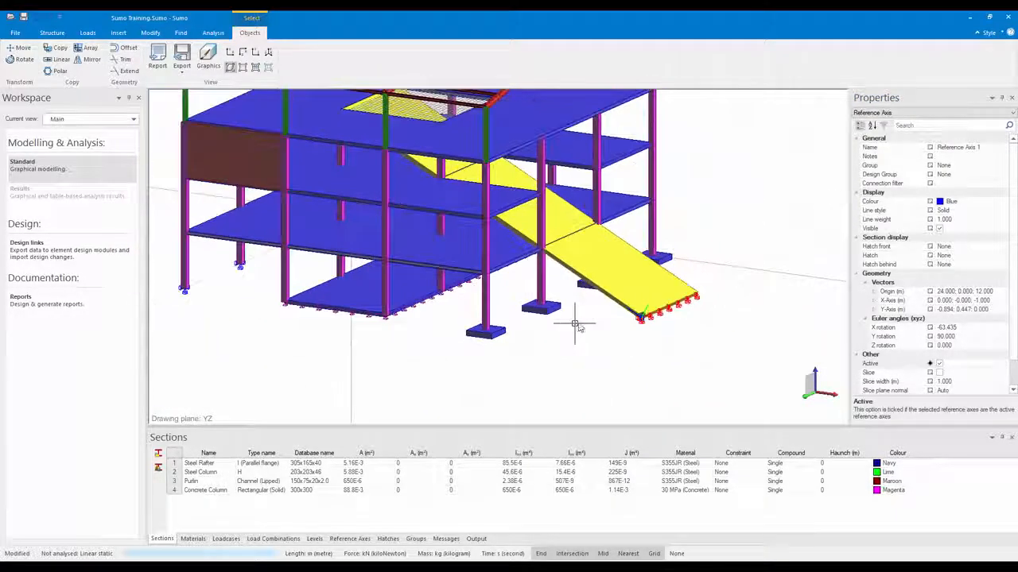
pyautogui.click(345, 541)
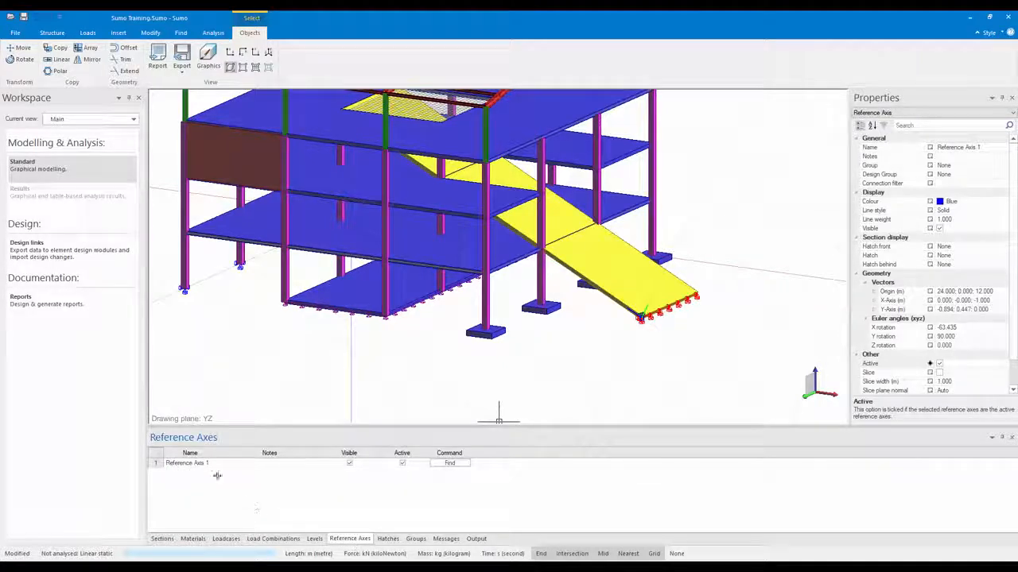
pyautogui.click(212, 463)
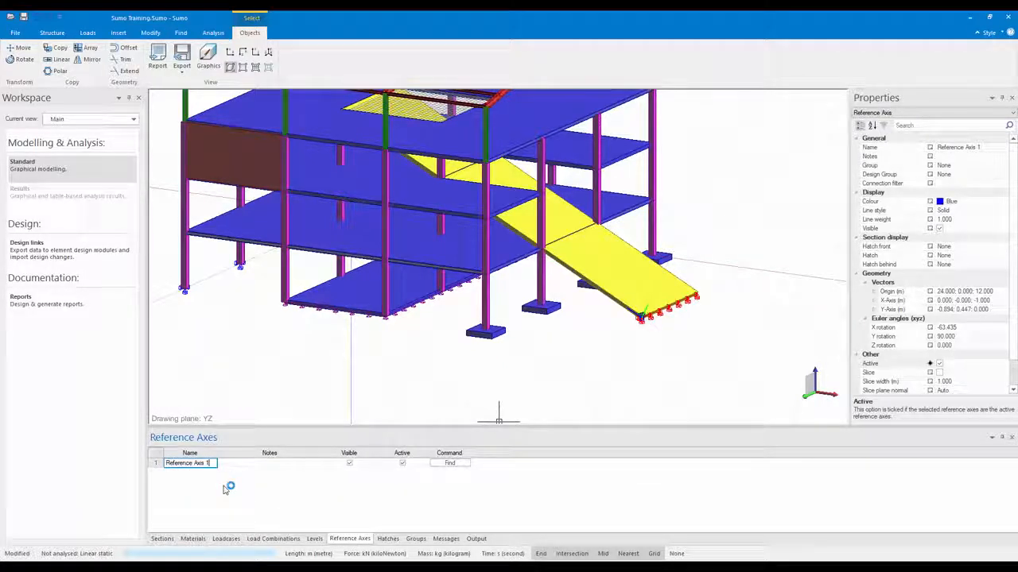
pyautogui.click(244, 464)
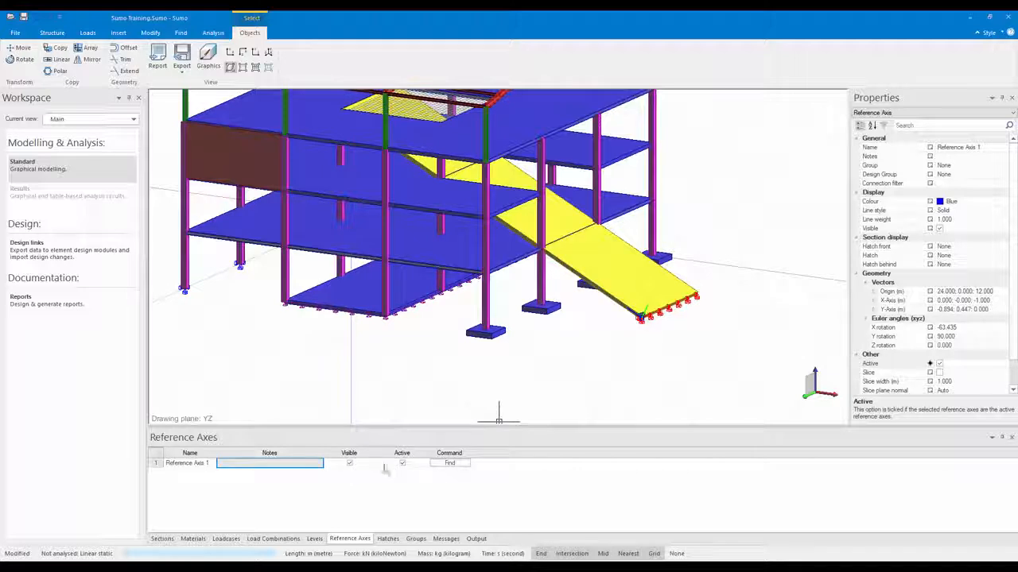
pyautogui.click(349, 464)
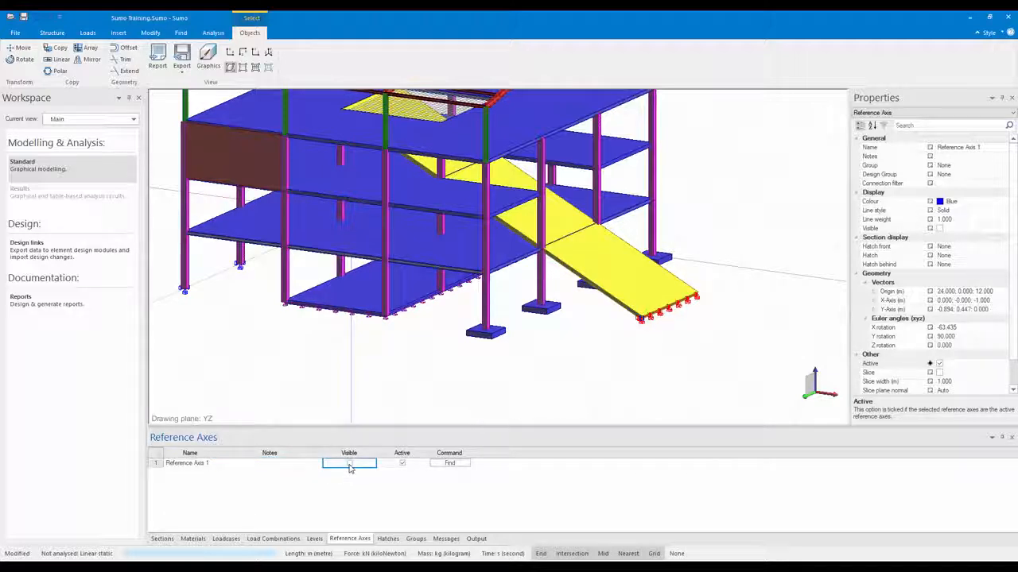
pyautogui.click(404, 466)
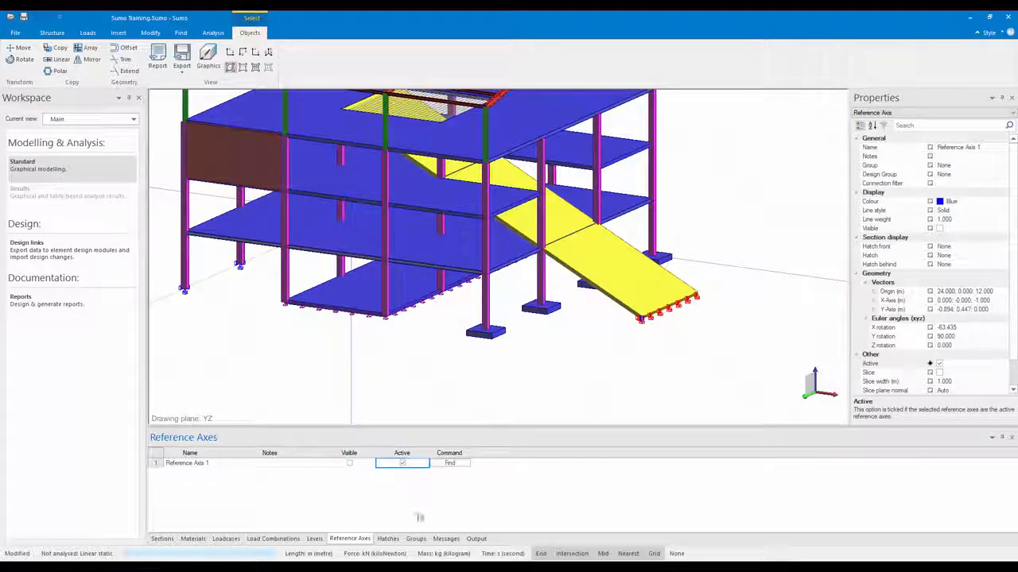
# Step: Turn on slicing for the active reference axis and inspect the sliced model from the side and from above the ramp
pyautogui.scroll(3, 688, 343)
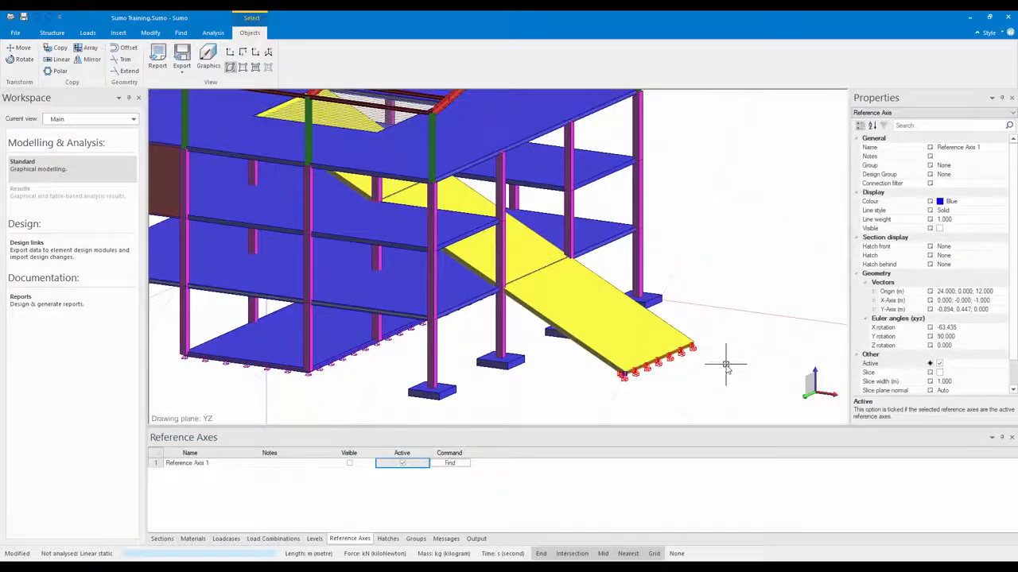
pyautogui.moveTo(726, 364); pyautogui.dragTo(713, 355, button='middle')
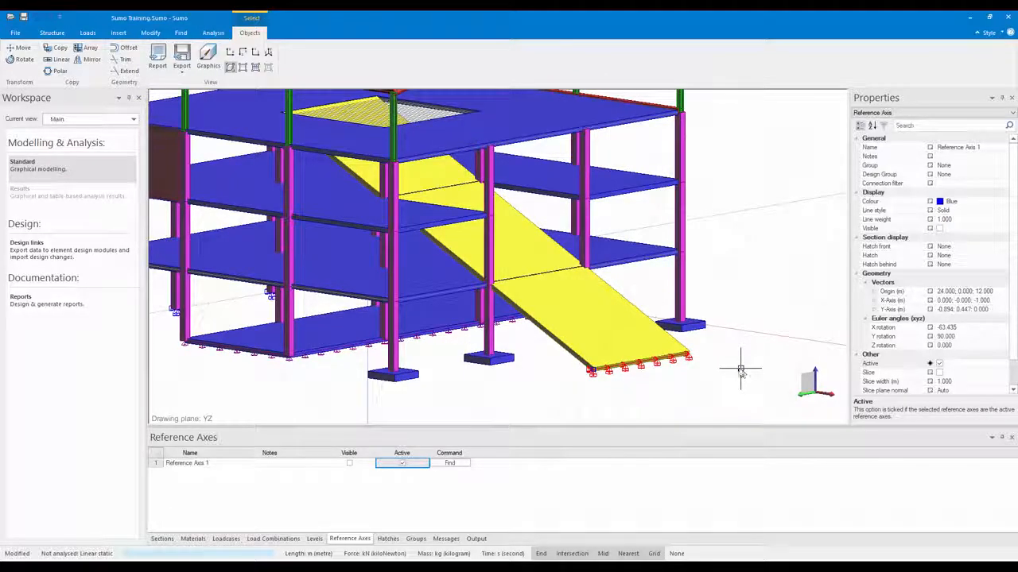
pyautogui.click(940, 373)
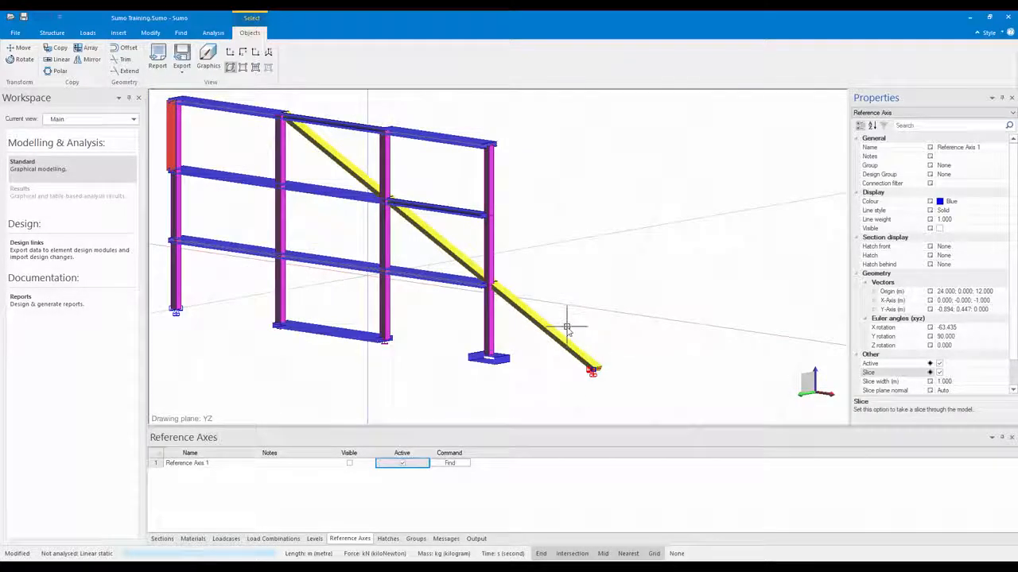
pyautogui.scroll(-4, 567, 328)
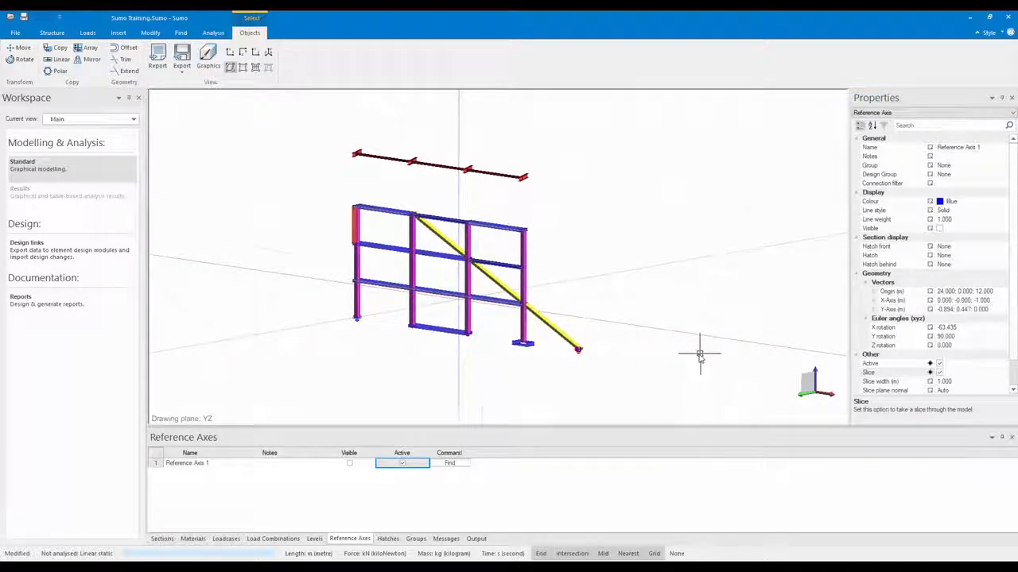
pyautogui.moveTo(700, 354)
pyautogui.mouseDown(button='middle')
pyautogui.moveTo(686, 362)
pyautogui.moveTo(689, 377)
pyautogui.moveTo(659, 381)
pyautogui.moveTo(702, 370)
pyautogui.moveTo(683, 374)
pyautogui.mouseUp(button='middle')
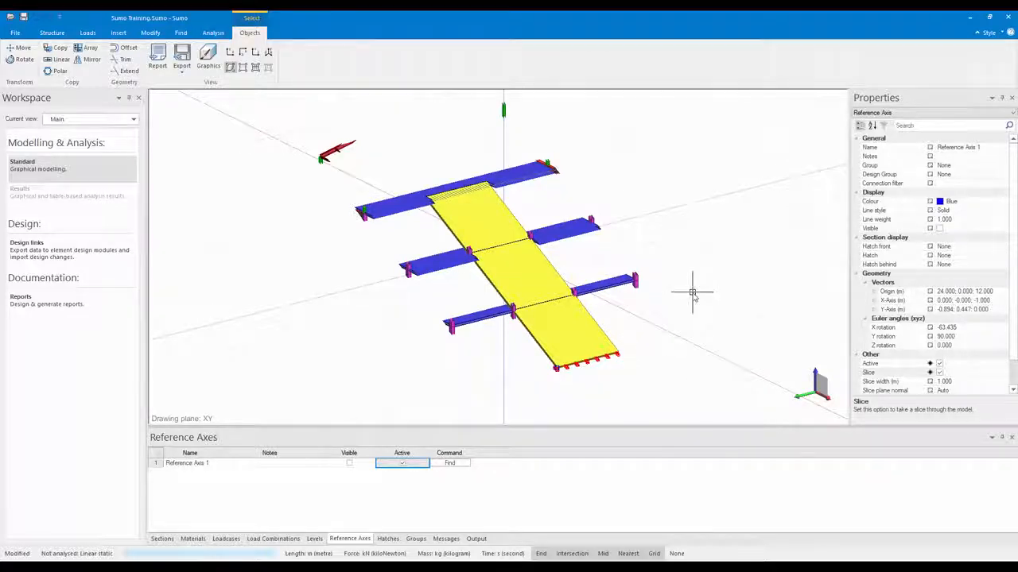
pyautogui.moveTo(691, 292); pyautogui.dragTo(709, 311, button='middle')
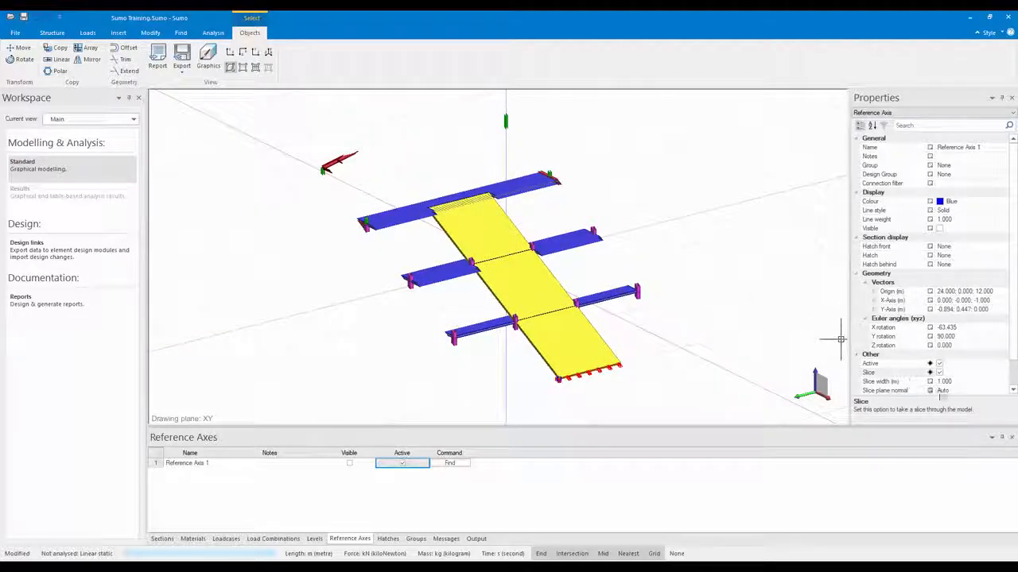
# Step: Set the reference axis's slice width to 2 m
pyautogui.moveTo(966, 382); pyautogui.dragTo(916, 383)
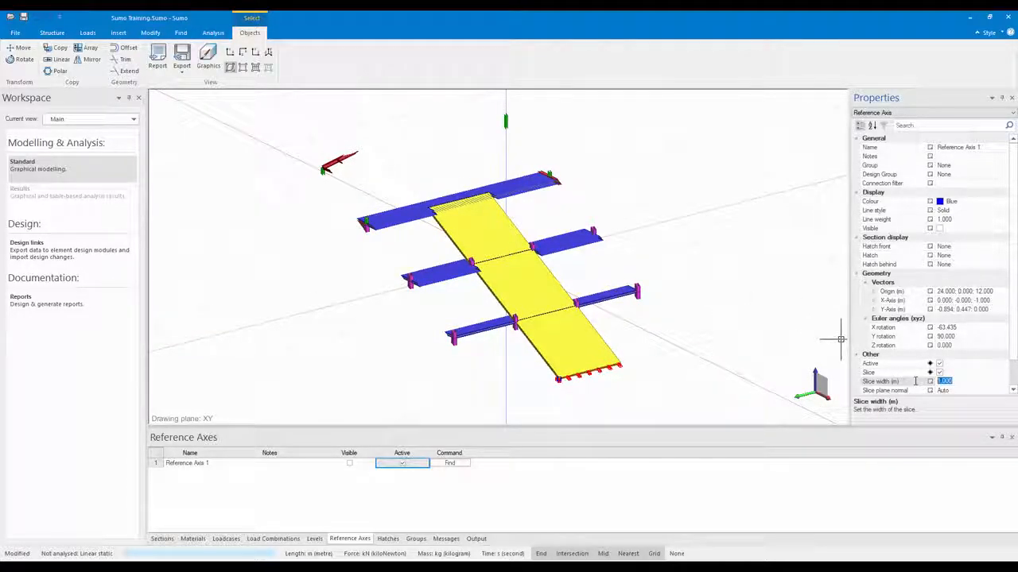
pyautogui.write('2')
pyautogui.press('Return')
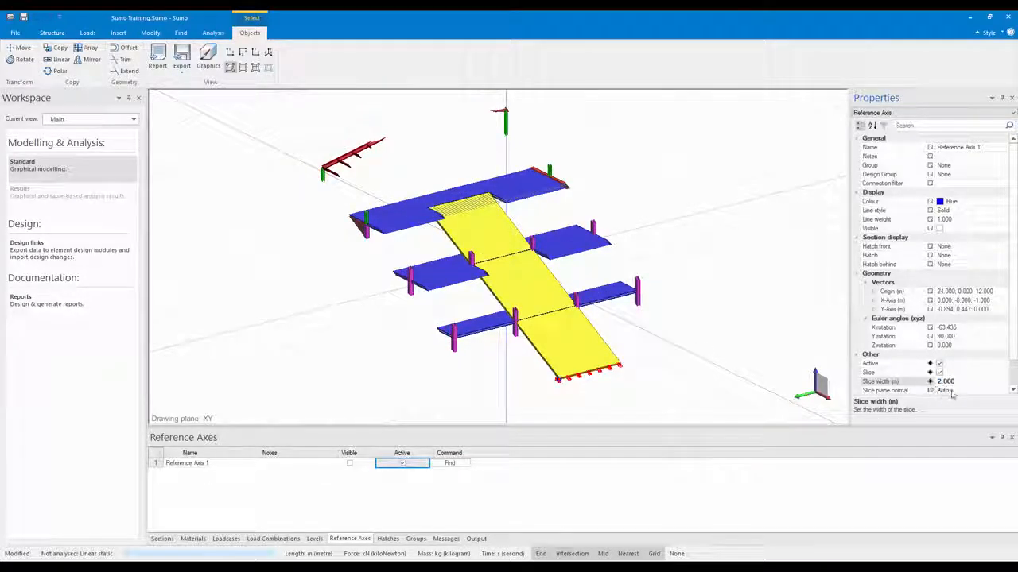
# Step: Try the X axis and the Y Axis as the slice plane normal
pyautogui.click(930, 391)
pyautogui.click(1003, 384)
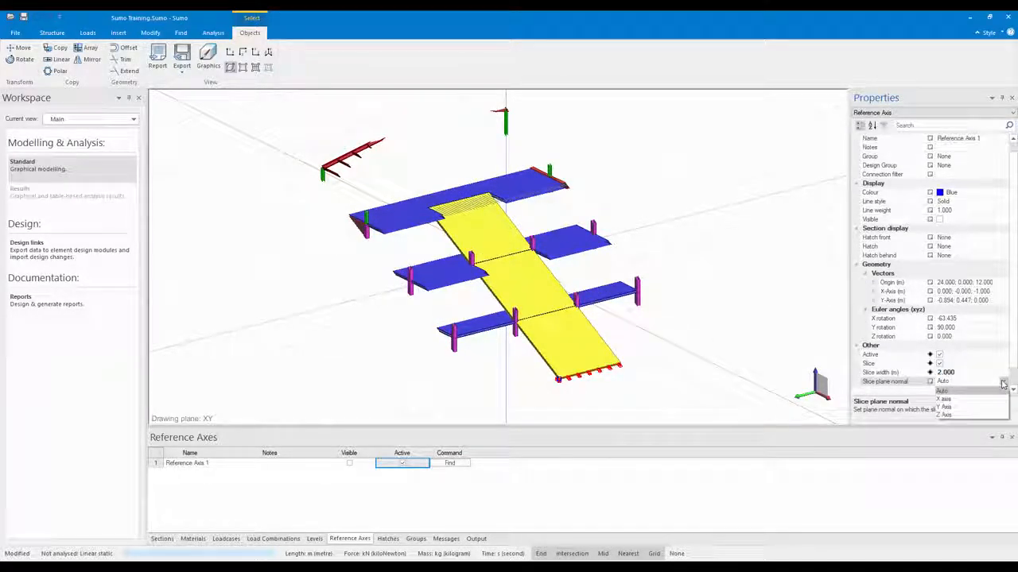
pyautogui.click(965, 399)
pyautogui.click(999, 382)
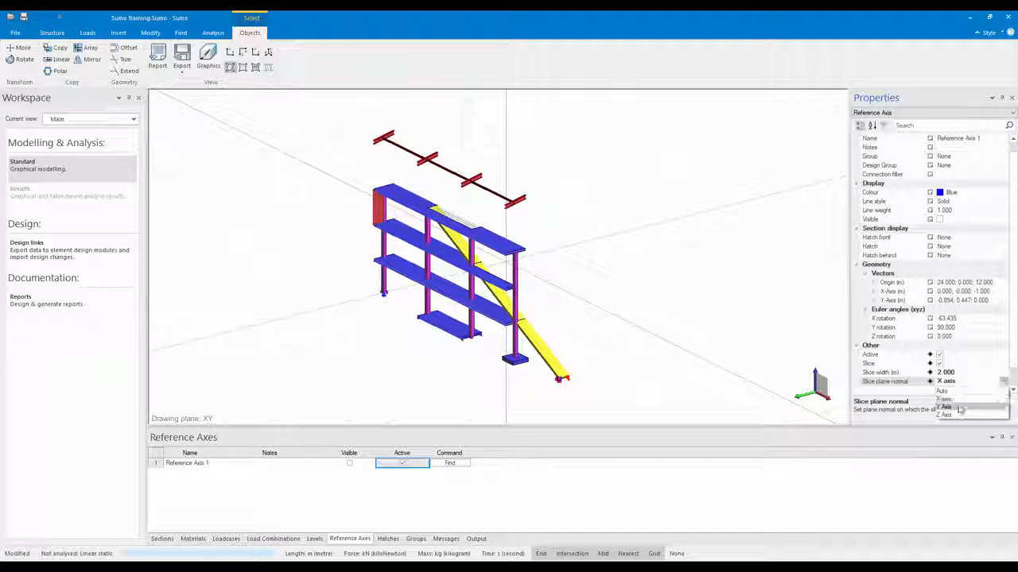
pyautogui.click(958, 408)
pyautogui.click(998, 382)
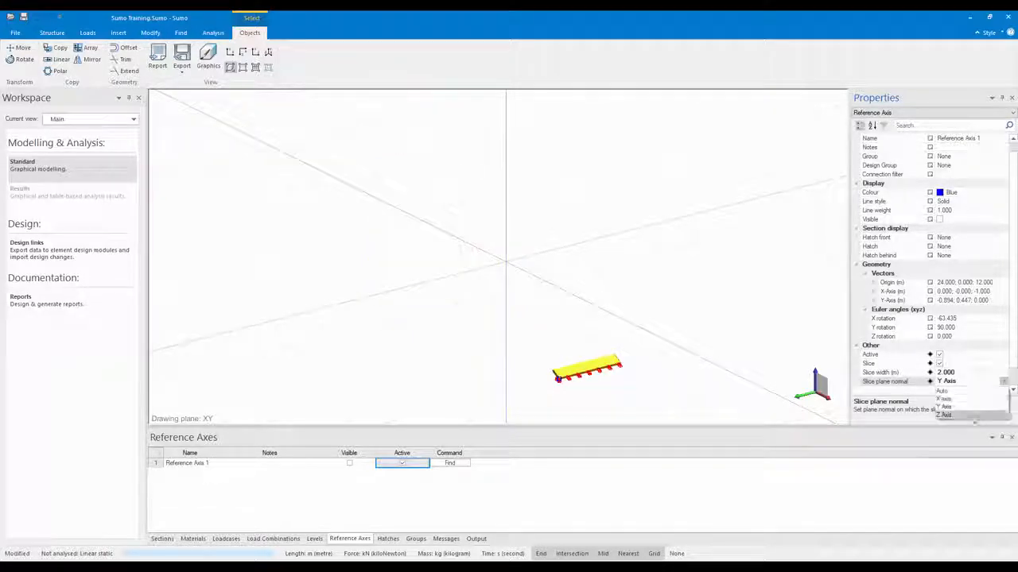
# Step: Compare the slice plane normals once more and set the normal to Z Axis
pyautogui.click(974, 417)
pyautogui.click(1004, 385)
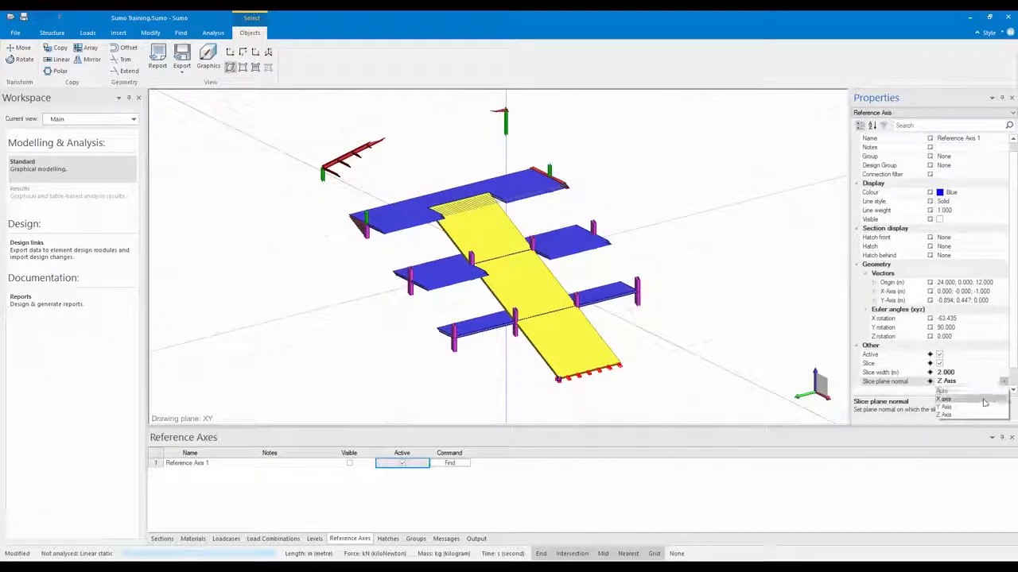
pyautogui.click(983, 400)
pyautogui.click(1004, 384)
pyautogui.click(991, 399)
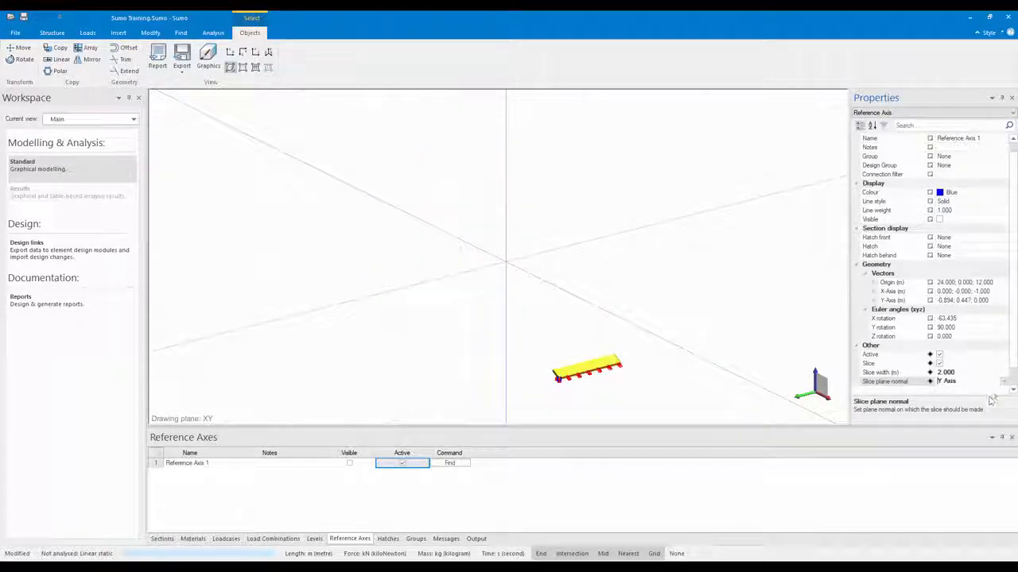
pyautogui.click(1004, 382)
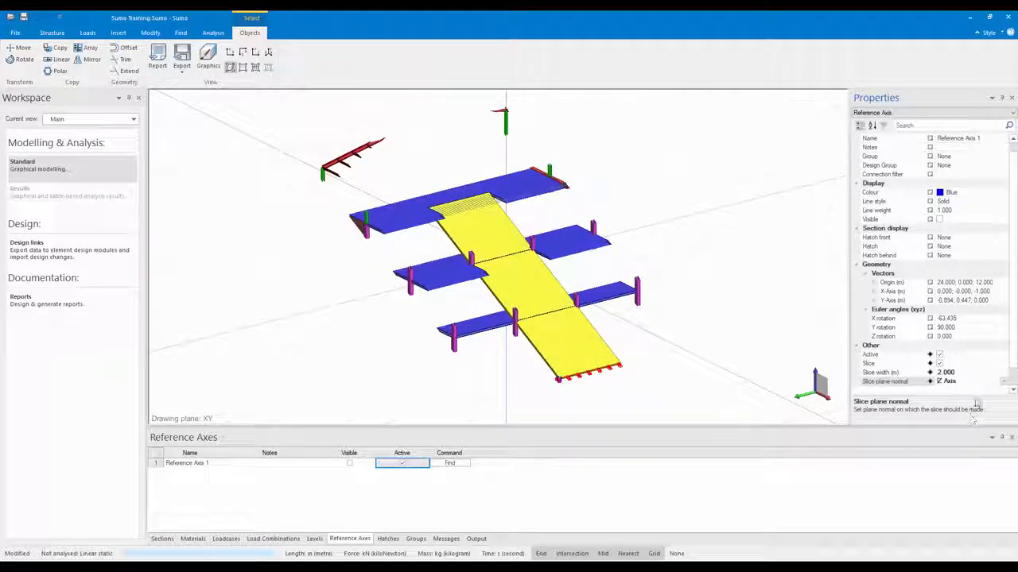
# Step: Deactivate the reference axis to restore the full model, and clear the selection beside the ramp's lower corner
pyautogui.click(939, 355)
pyautogui.scroll(5, 561, 386)
pyautogui.click(545, 390)
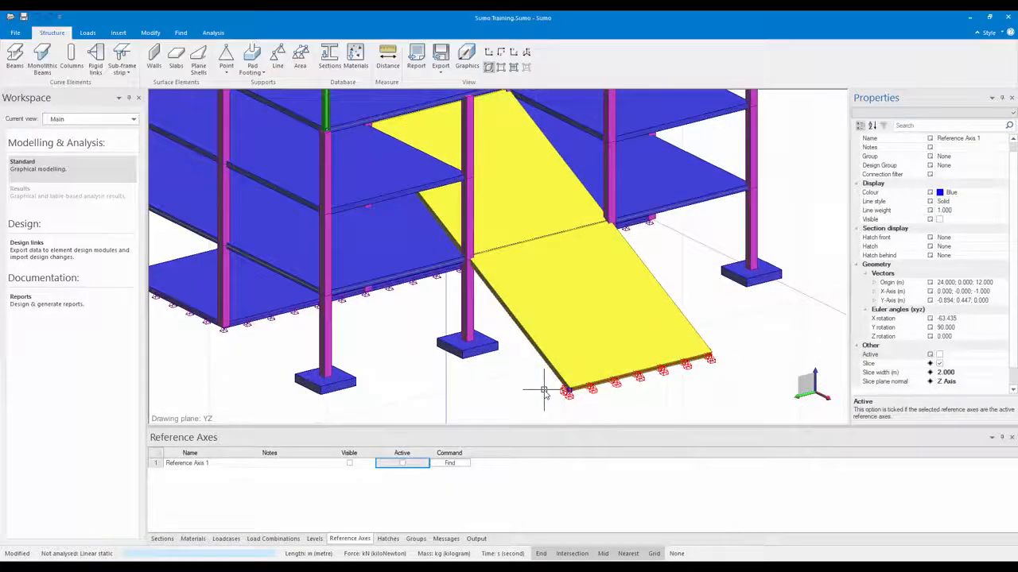
pyautogui.scroll(4, 565, 396)
pyautogui.scroll(1, 565, 396)
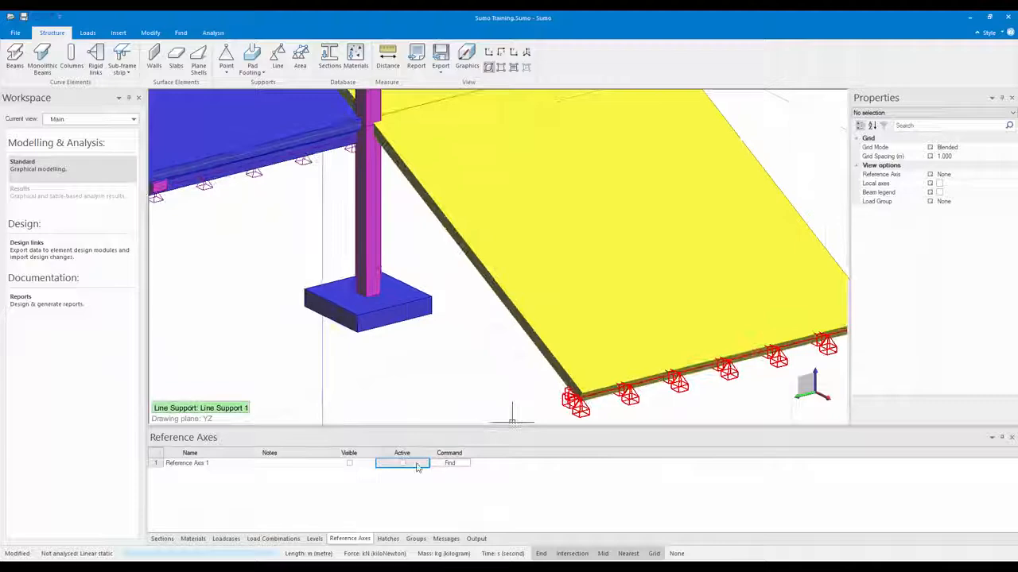
# Step: Make Reference Axis 1 visible again and pick it near the ramp's lower corner, leaving nothing selected
pyautogui.click(349, 464)
pyautogui.click(591, 380)
pyautogui.press('Escape')
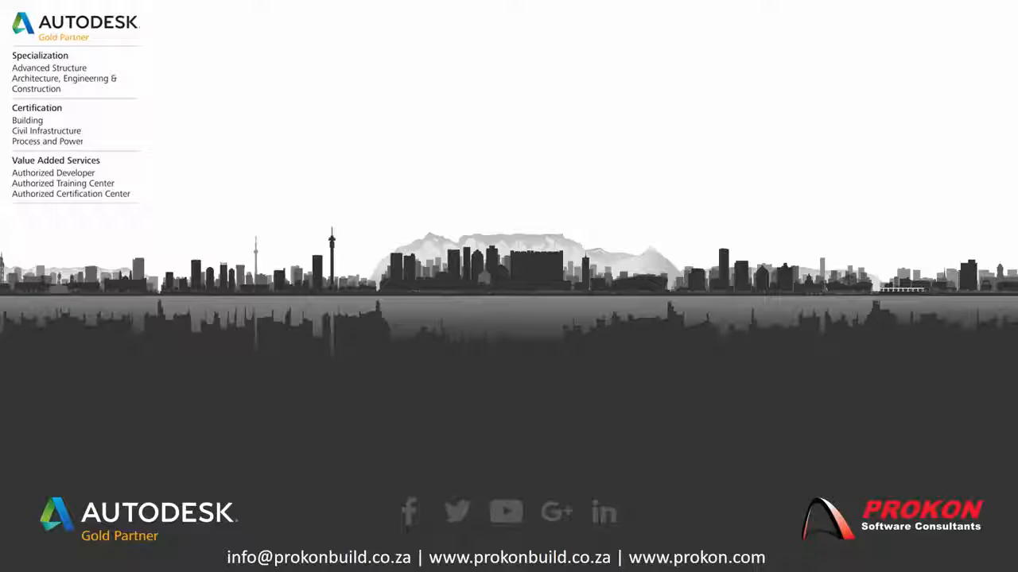
pyautogui.press('Escape')
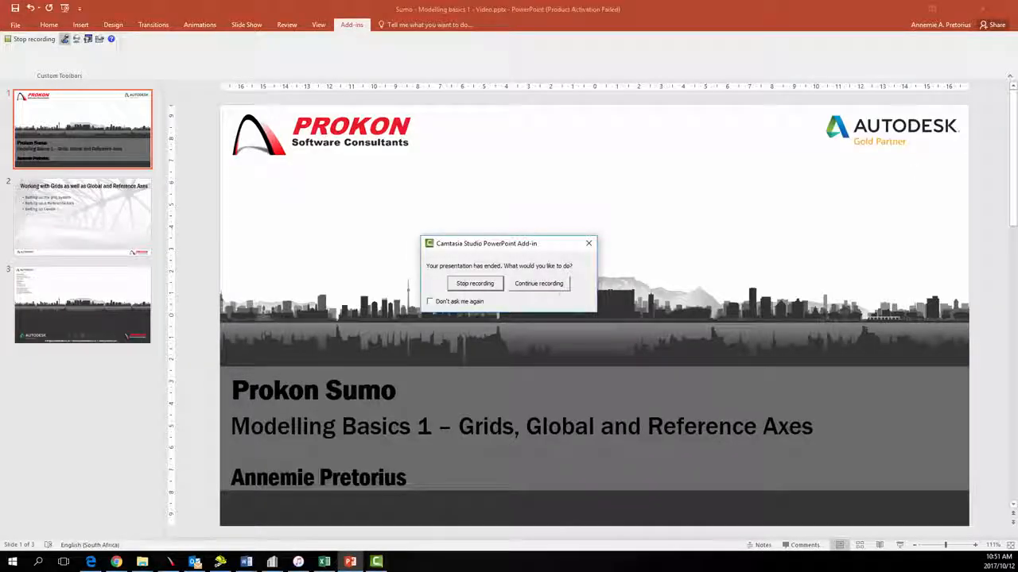